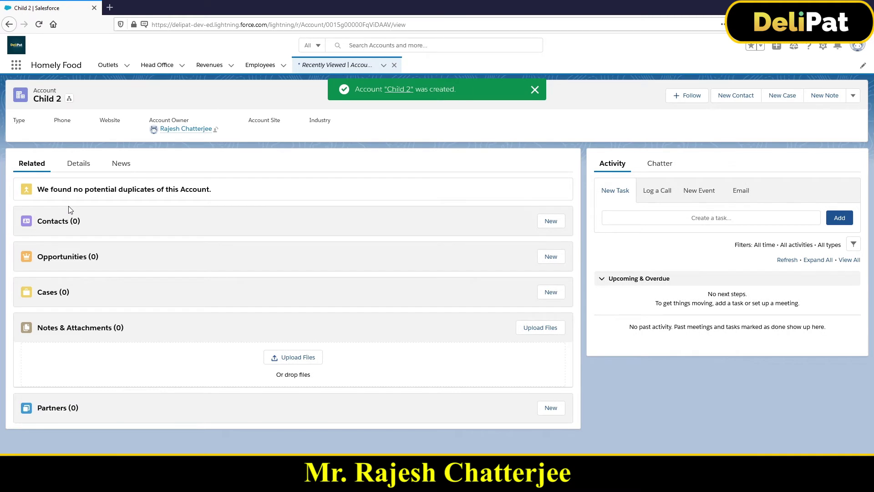
- Review the Notepad outline of School 1, parent 2 and Child 6 in the hierarchy plan
key("alt+Tab")
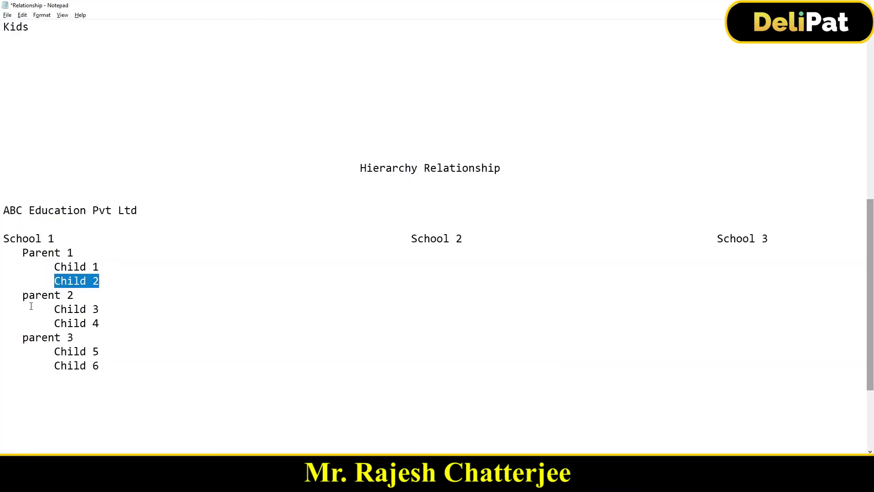
left_click_drag(22, 295, 96, 375)
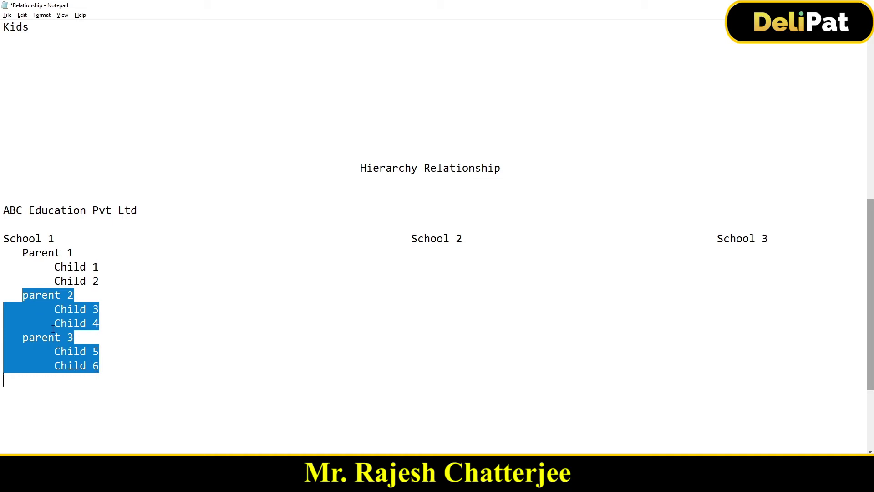
left_click(44, 296)
left_click_drag(54, 366, 99, 365)
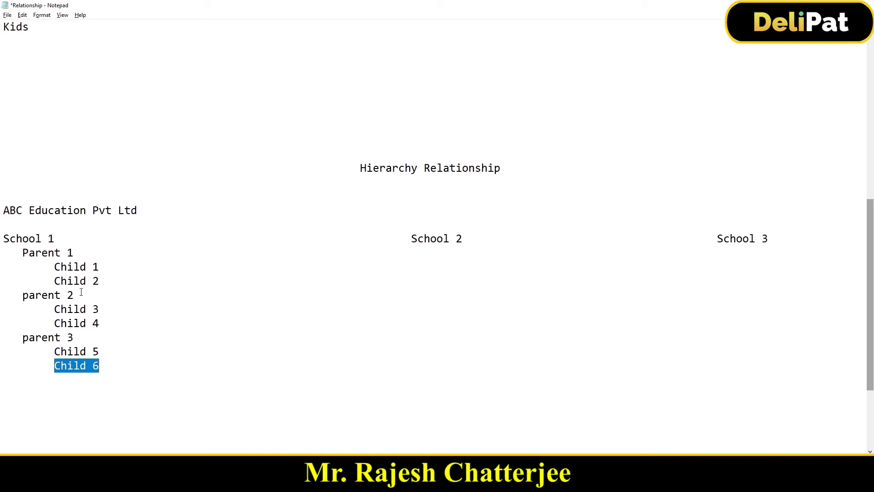
left_click_drag(22, 296, 54, 296)
left_click_drag(10, 238, 35, 242)
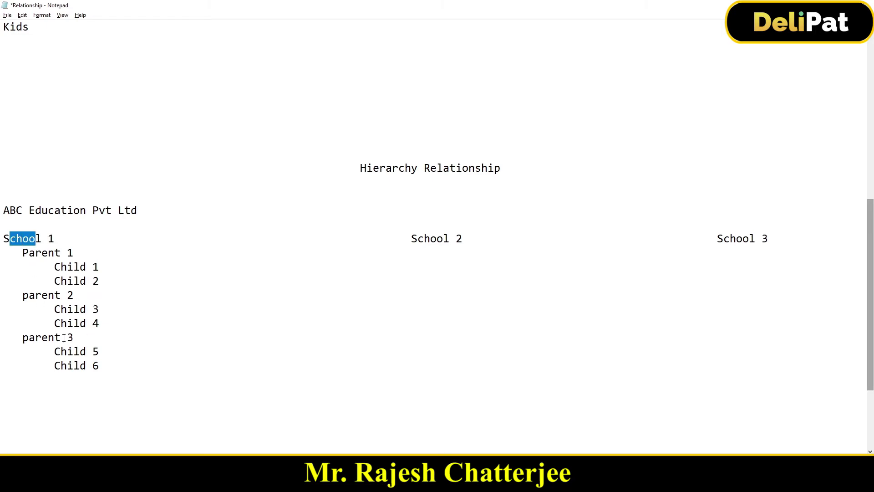
left_click_drag(95, 371, 1, 244)
left_click(36, 259)
- Open the School 1 account record, checking it against the School 1 heading in the notes
key("alt+Tab")
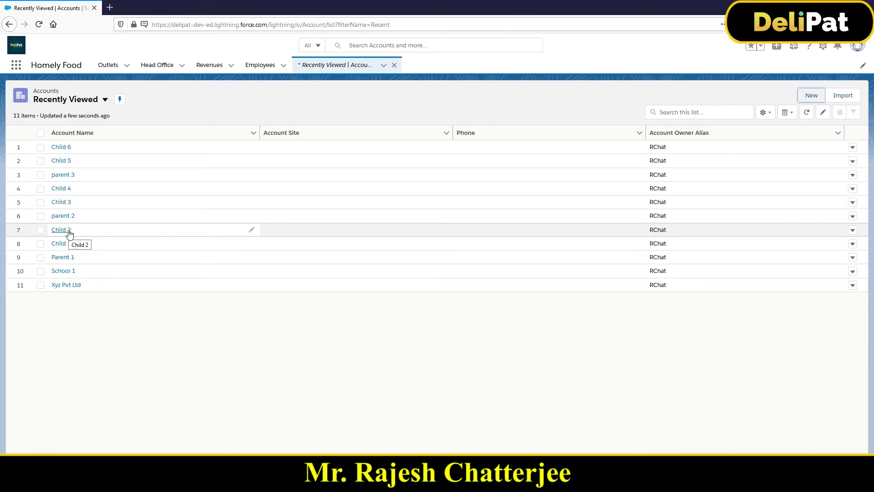
left_click(63, 271)
key("alt+Tab")
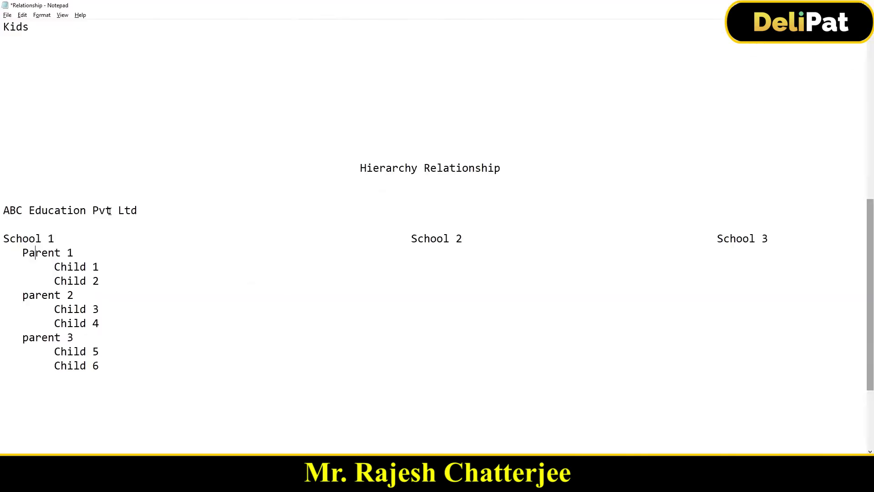
left_click_drag(55, 239, 5, 240)
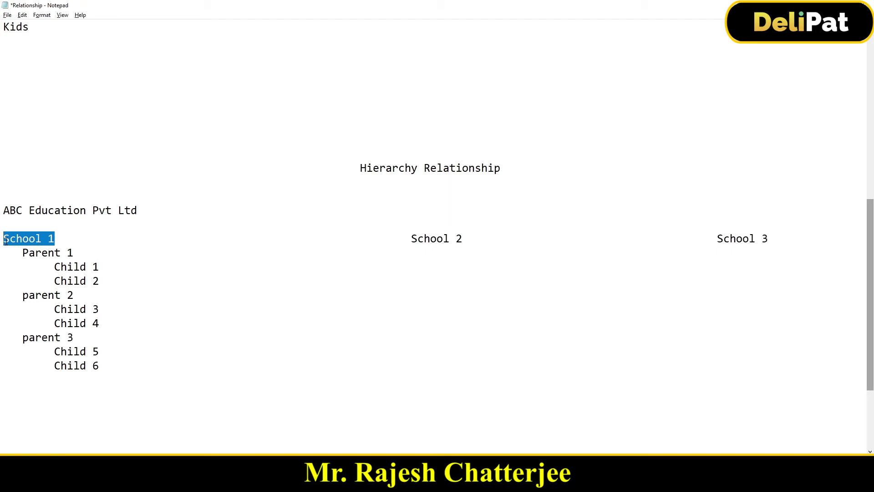
key("alt+Tab")
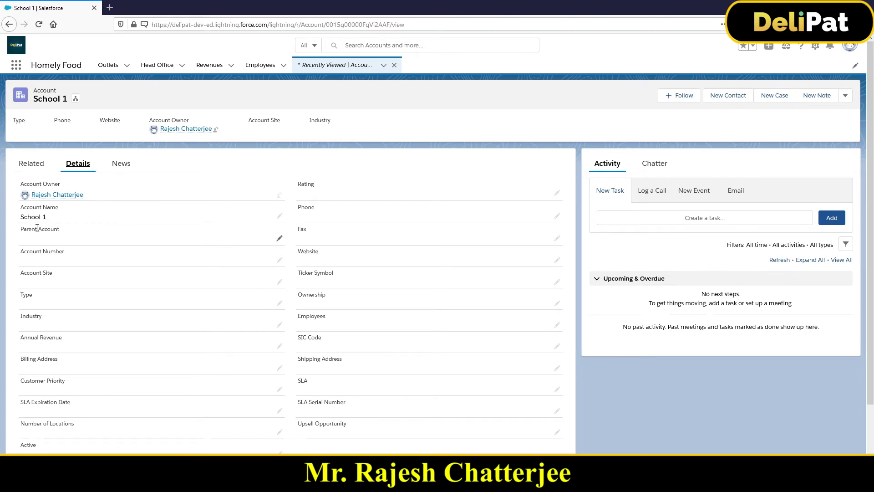
- Note School 1's blank Parent Account, then view its hierarchy listing Parent 1, parent 2 and parent 3
left_click_drag(18, 229, 56, 228)
left_click(846, 98)
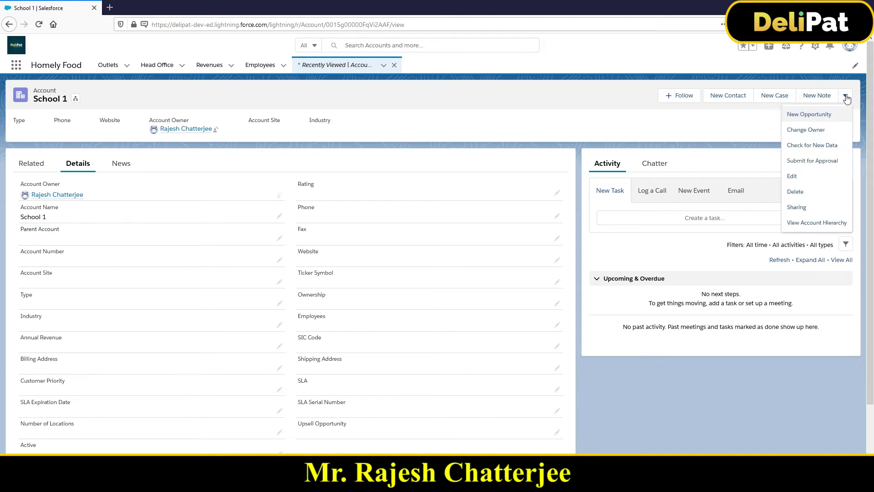
left_click(826, 232)
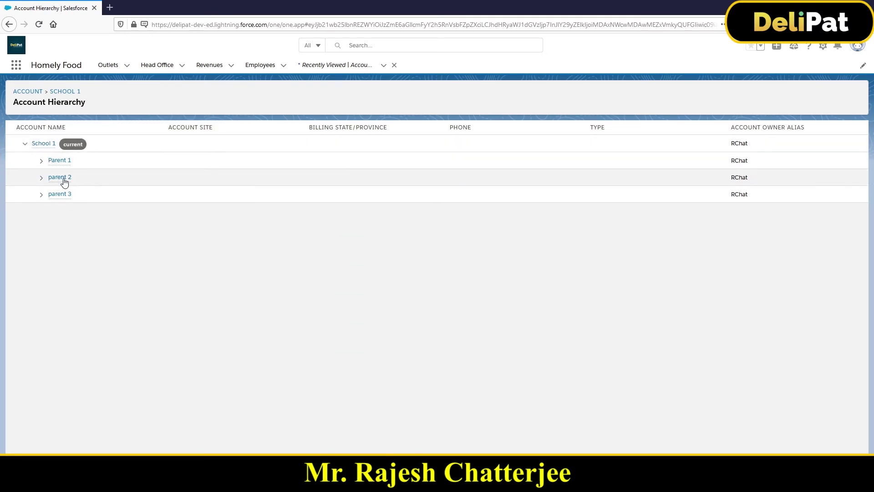
- Expand Parent 1, parent 2 and parent 3 to reveal Child 1–6, opening a background hierarchy tab
left_click(40, 161)
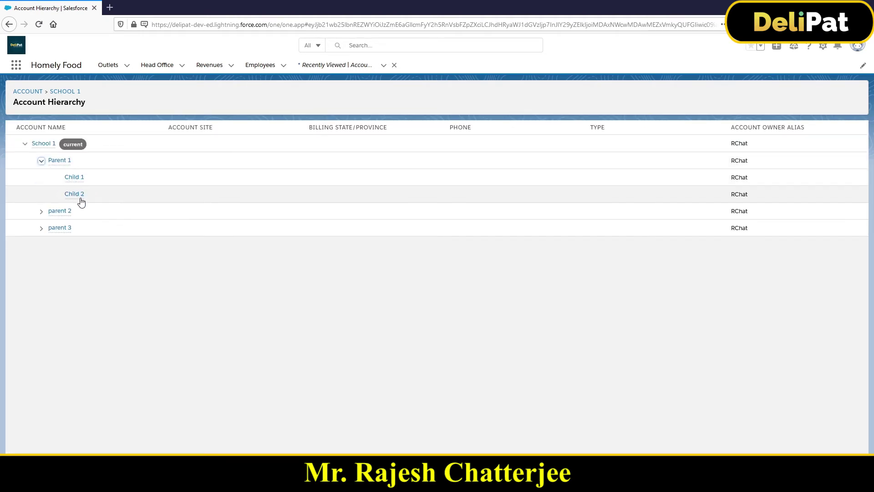
left_click(40, 211)
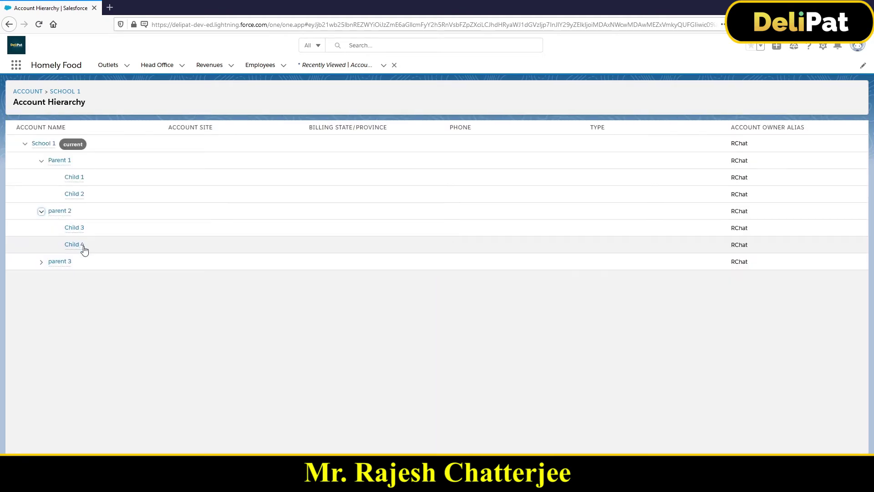
left_click(41, 262)
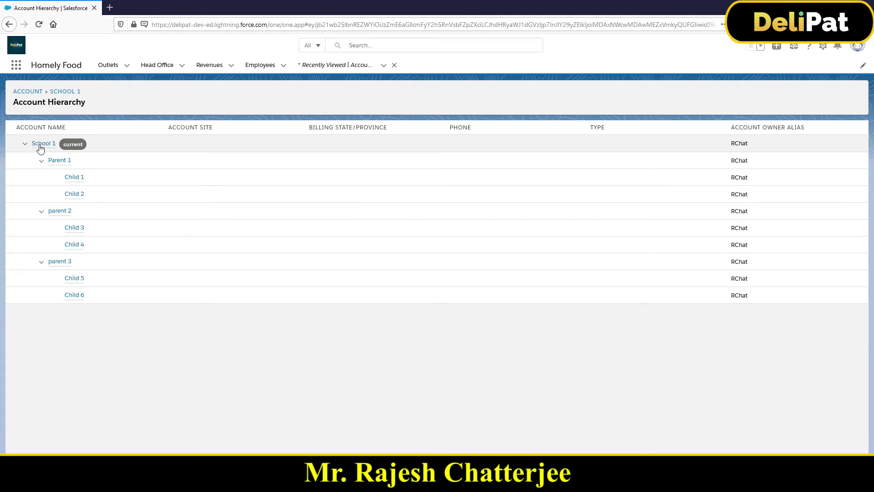
mouse_move(41, 149)
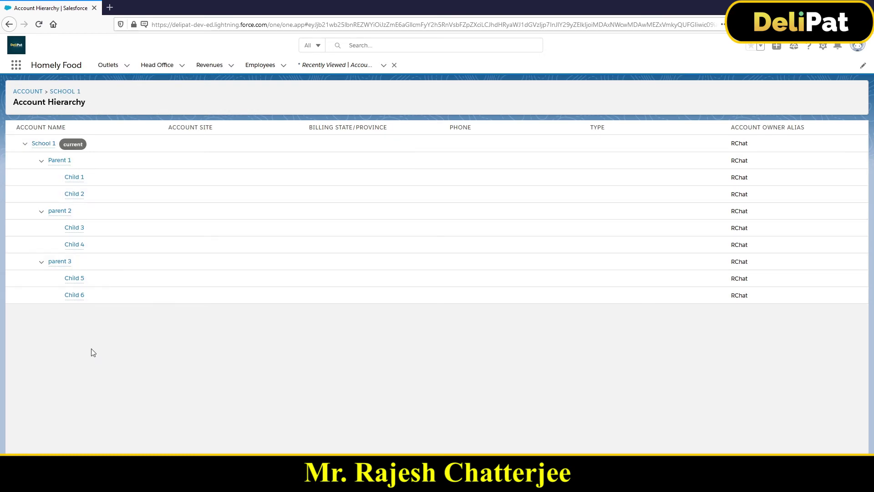
middle_click(73, 281)
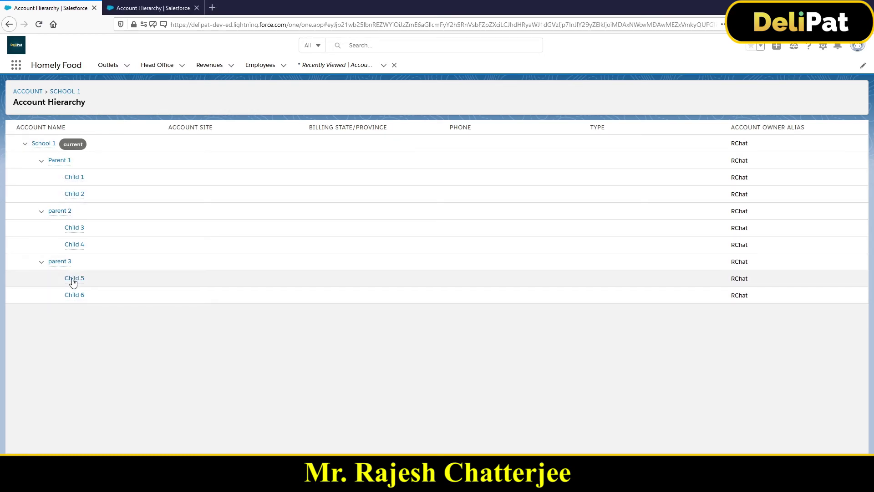
- Open Child 5 in a new tab and view its hierarchy under parent 3 of School 1
right_click(74, 281)
left_click(90, 287)
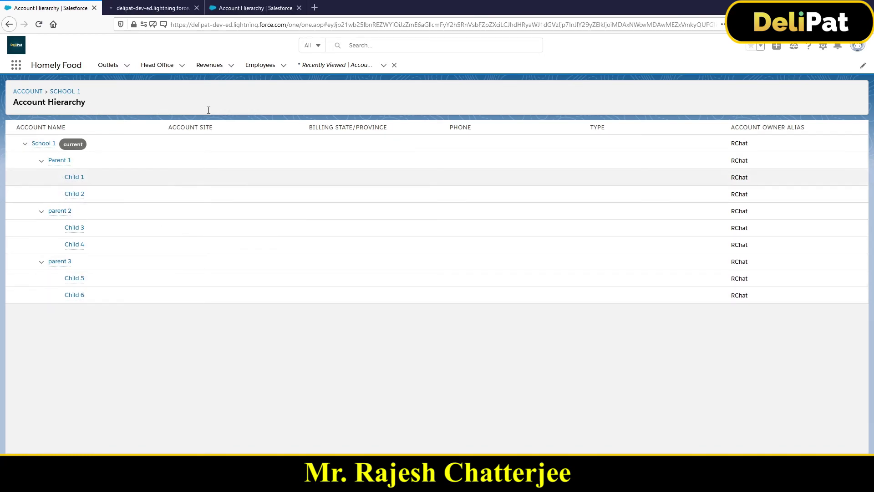
left_click(177, 8)
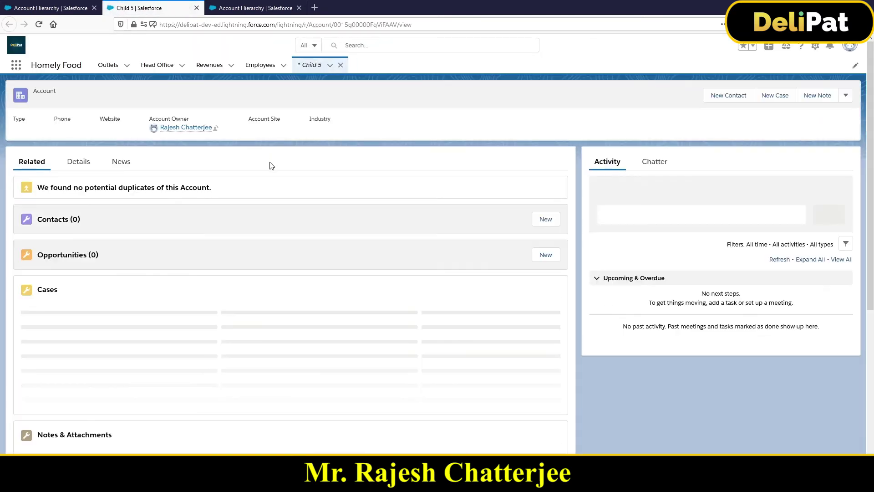
left_click(843, 98)
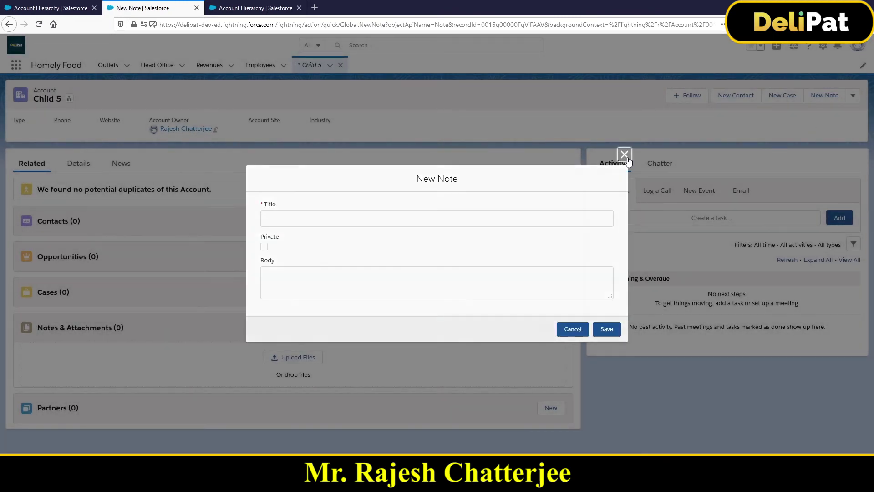
left_click(625, 157)
left_click(853, 100)
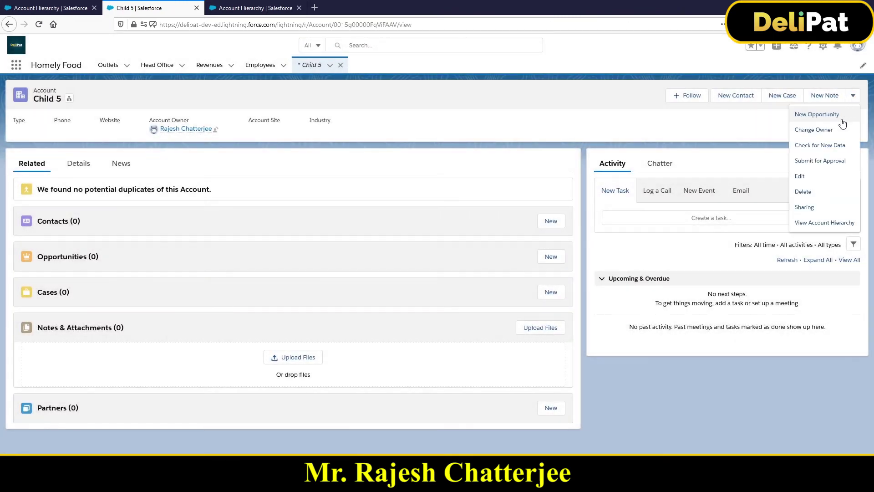
left_click(824, 223)
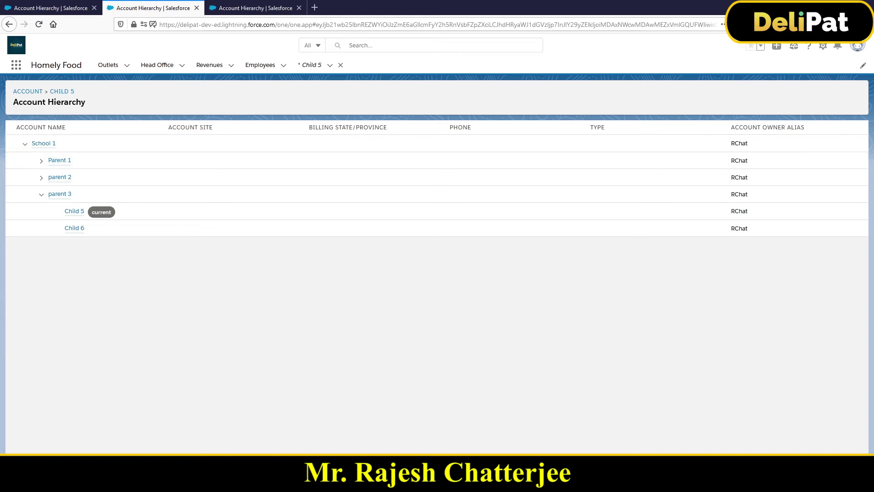
key("alt+Tab")
left_click(138, 320)
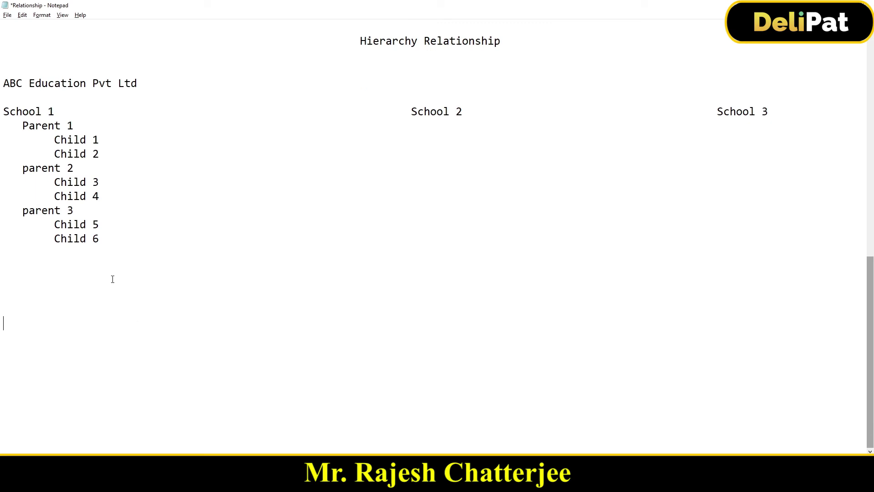
type("xyz")
type("abc")
key("alt+Tab")
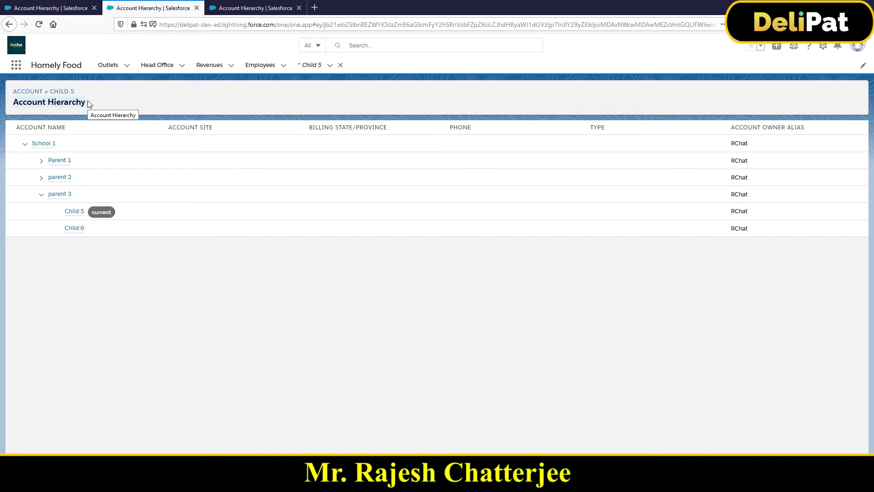
- Visit the Employees list, return to Child 5's hierarchy, and bring up the user profile menu
left_click(252, 65)
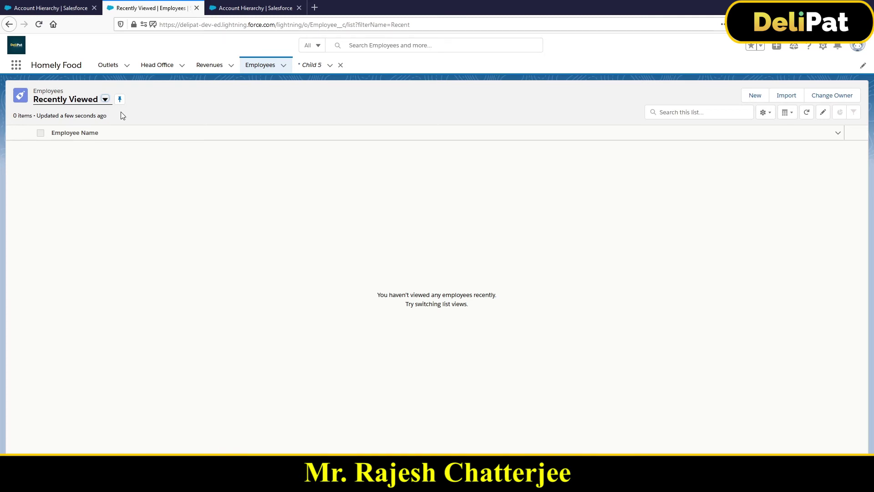
left_click(10, 24)
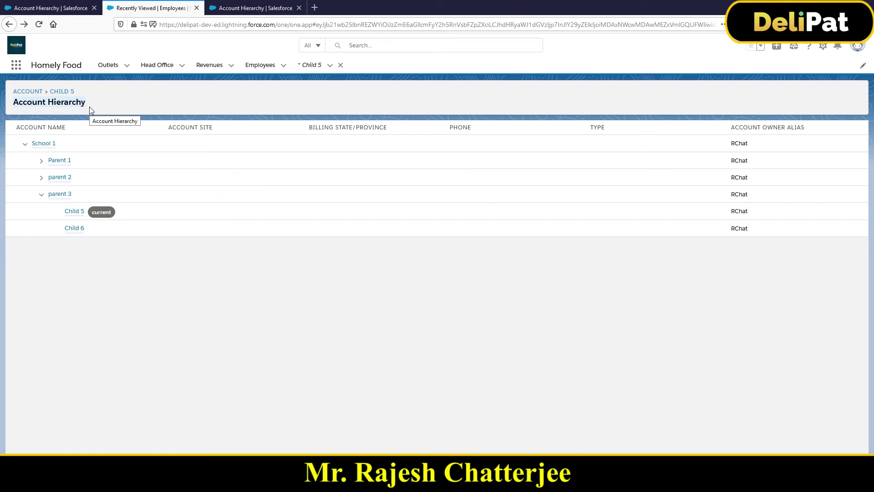
left_click(858, 46)
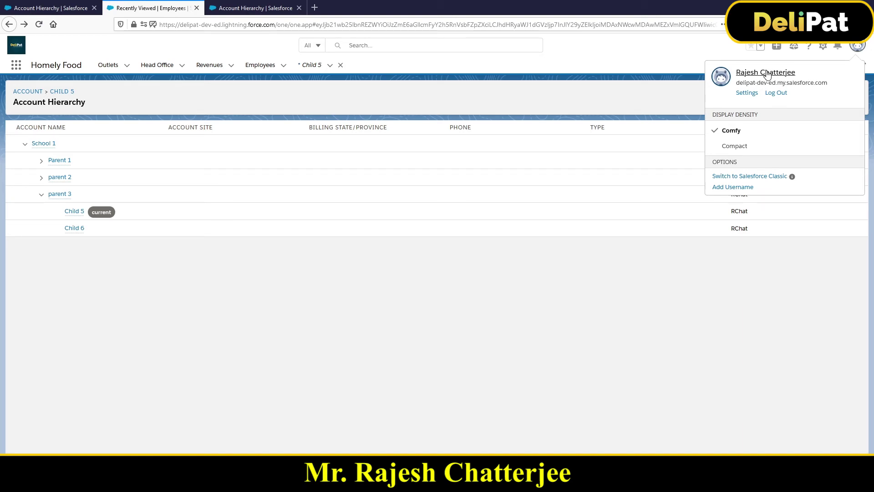
- Open Setup and list All Users via a 'user' Quick Find search, noting the administrator row
left_click(823, 46)
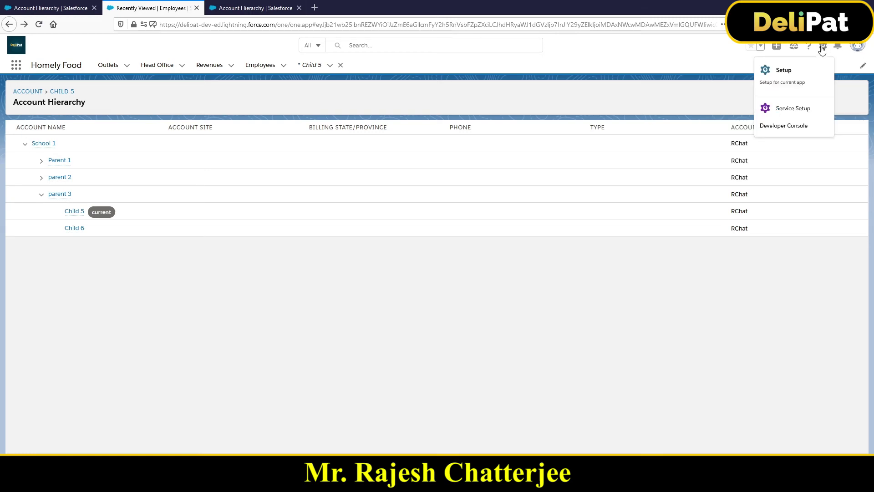
left_click(784, 70)
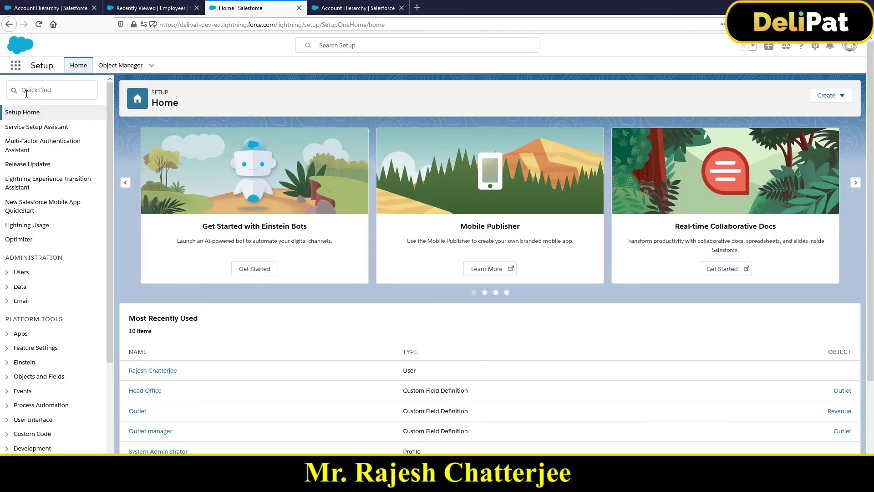
left_click(26, 94)
type("user")
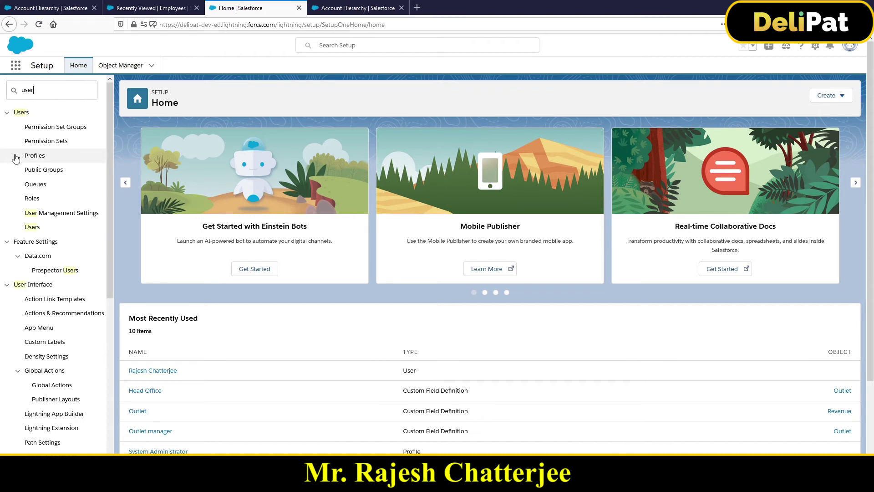
left_click(36, 226)
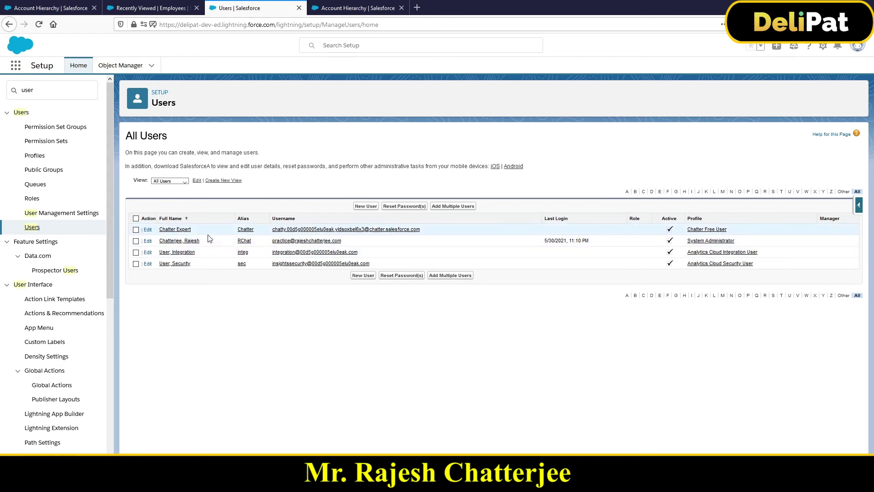
left_click_drag(200, 241, 158, 241)
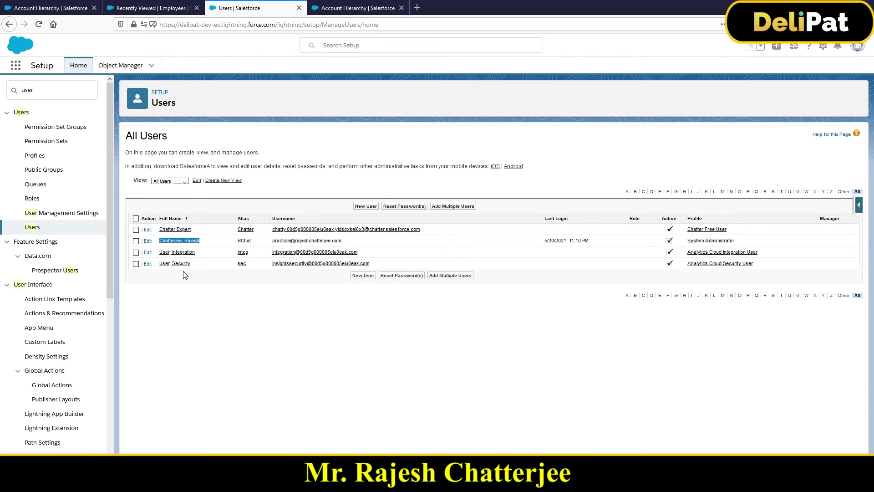
- Edit the administrator's user record and locate the Manager field under approver settings
left_click(146, 240)
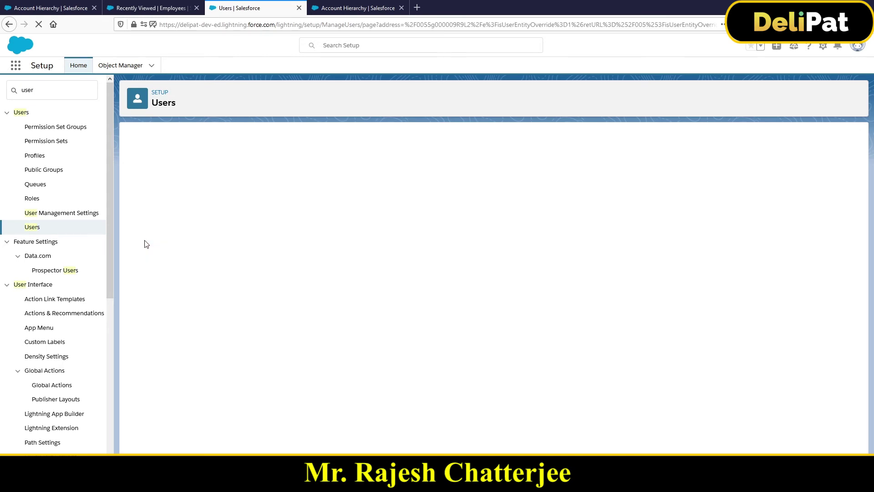
scroll(280, 344, "down", 10)
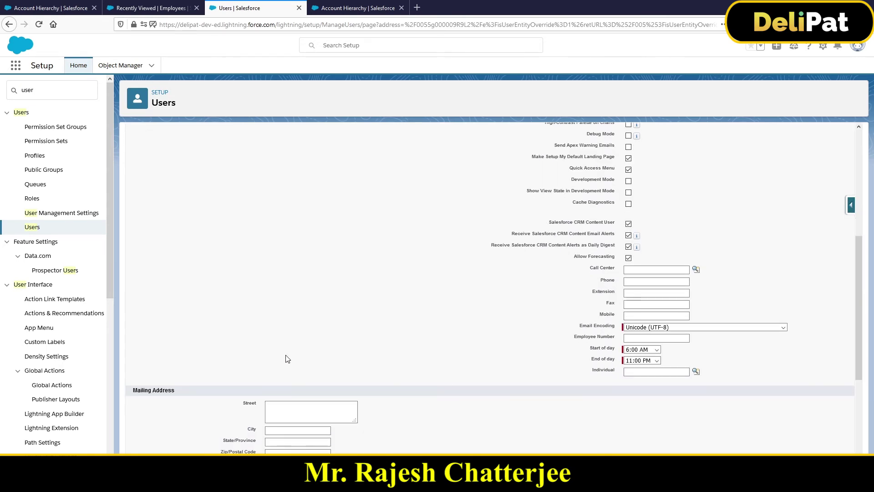
scroll(287, 359, "down", 4)
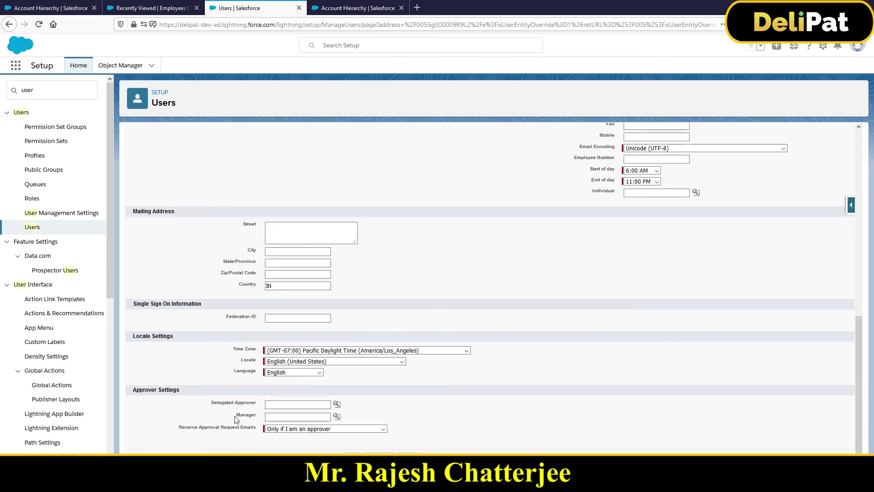
left_click_drag(235, 416, 254, 423)
scroll(348, 251, "up", 6)
scroll(348, 250, "up", 3)
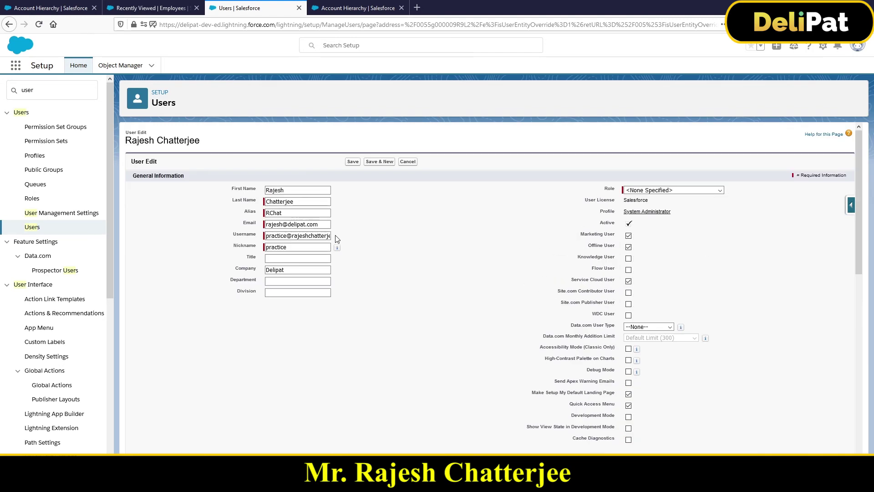
left_click(285, 187)
double_click(285, 187)
scroll(394, 326, "down", 6)
scroll(291, 400, "down", 3)
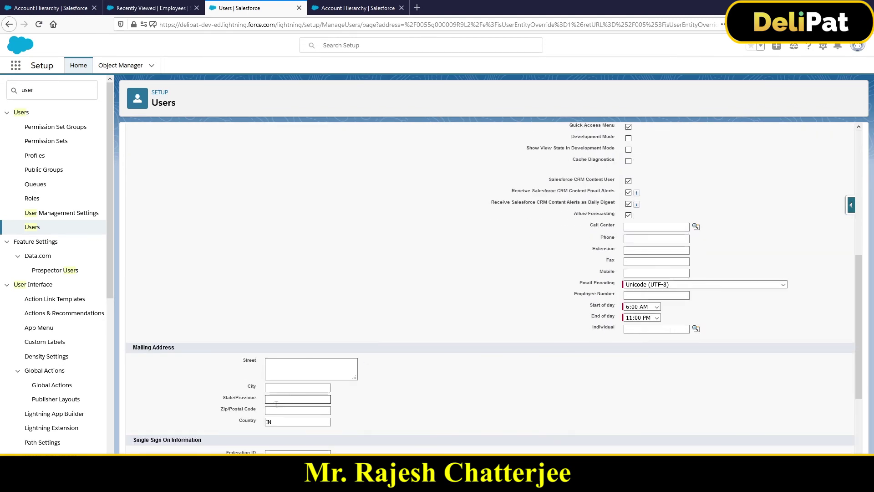
double_click(238, 417)
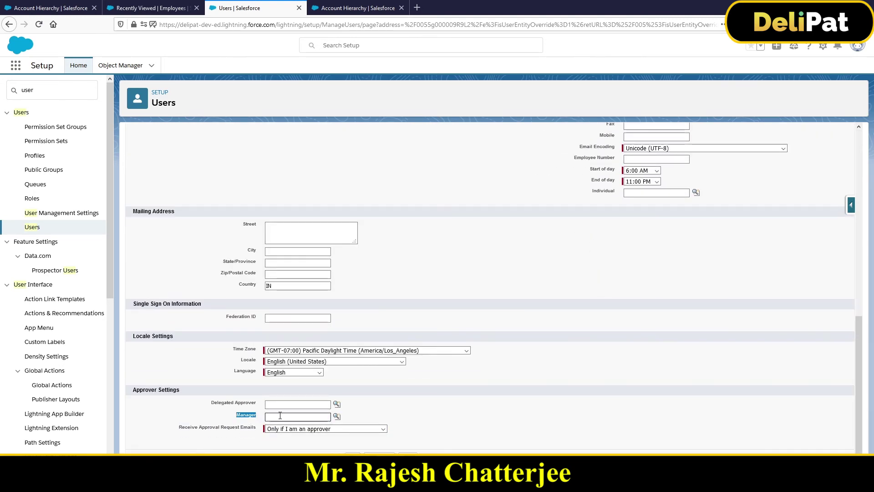
- Set the Manager to Security User through a 'se' lookup search and save the user
left_click(336, 416)
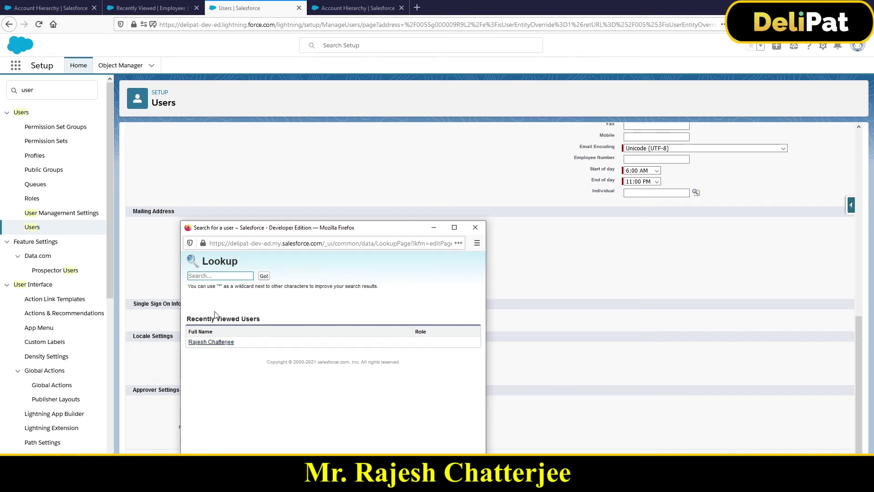
type("se")
key("Return")
left_click(204, 348)
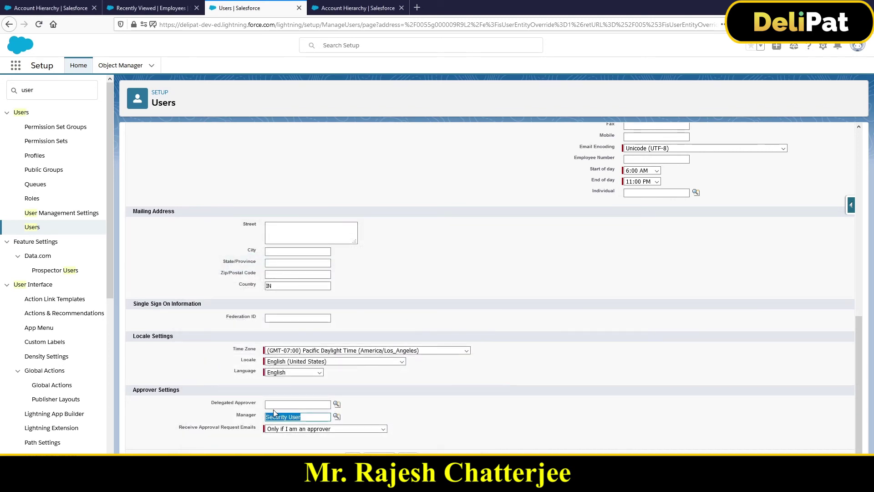
key("Return")
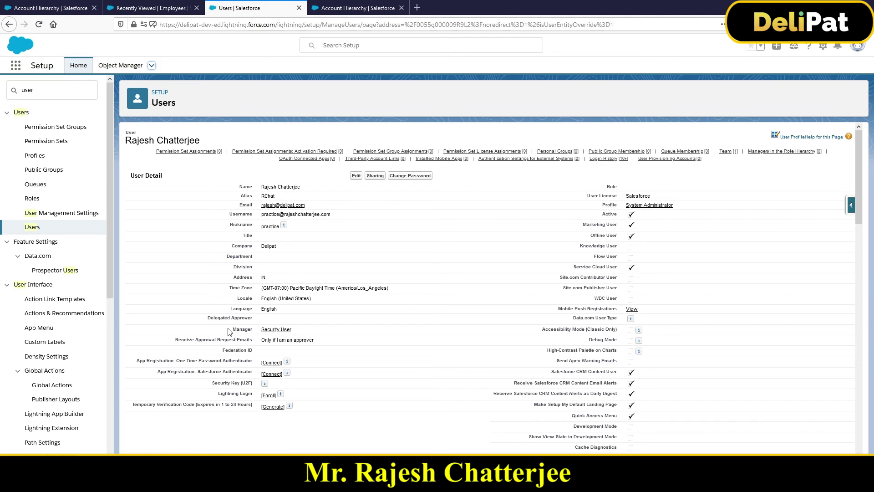
- Open the newly set Security User manager record in a new tab
left_click_drag(235, 327, 282, 332)
right_click(281, 331)
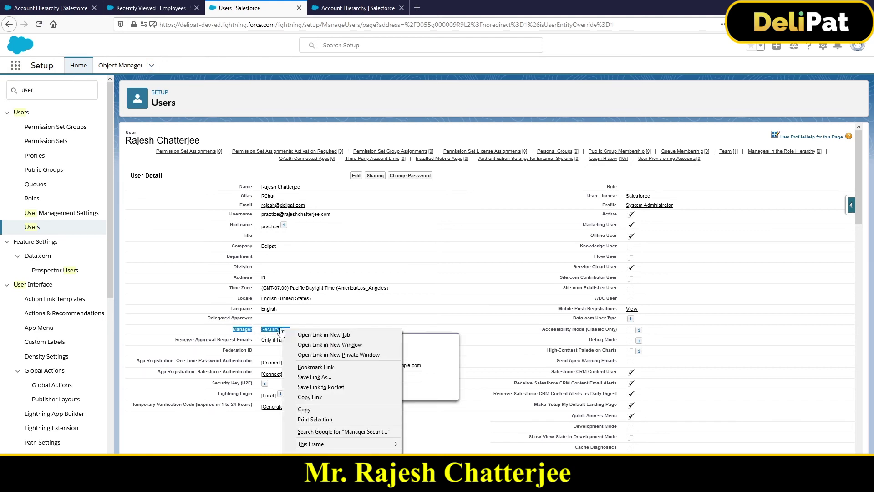
left_click(300, 334)
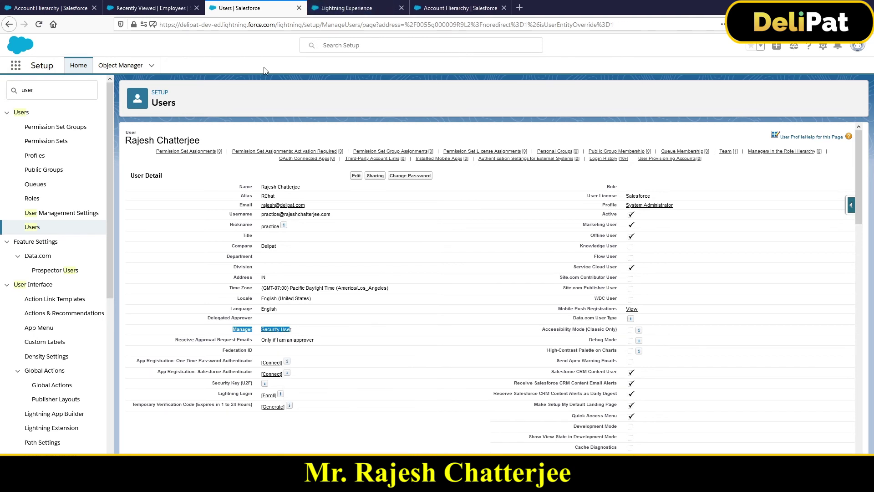
- View Security User's record, then find Schema Builder with a 'schema' Quick Find search
left_click(339, 8)
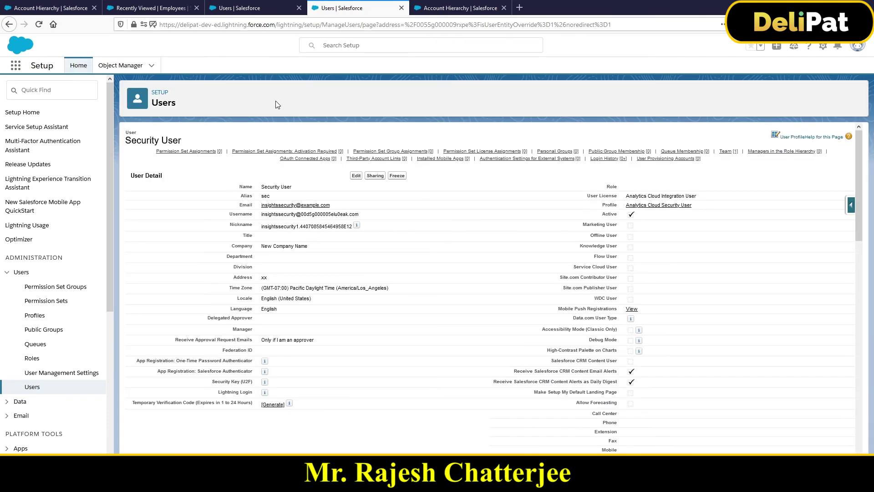
left_click(47, 91)
type("s")
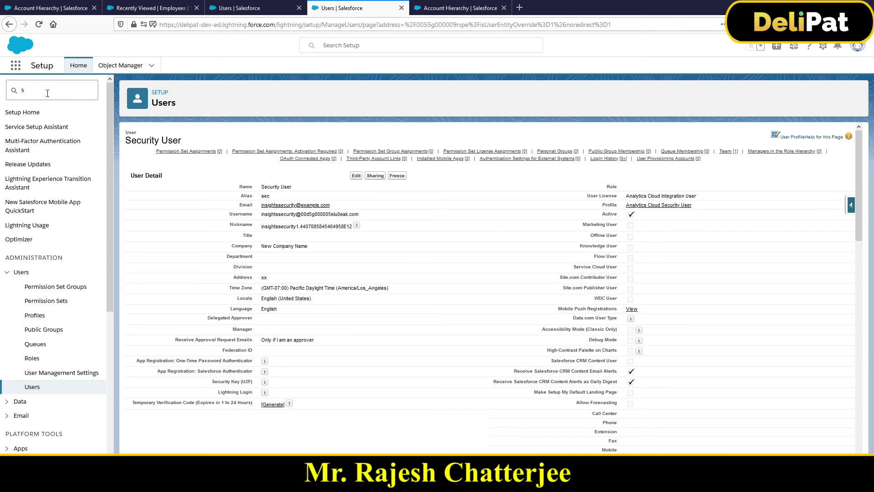
type("c")
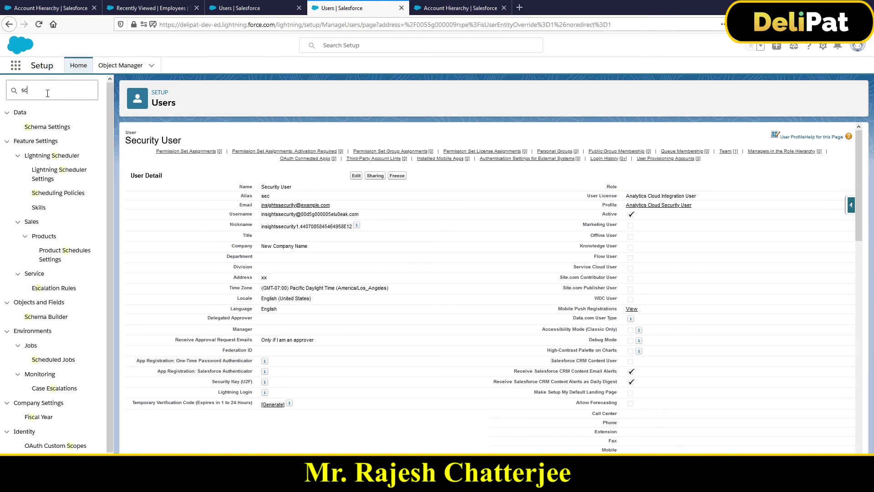
type("hema")
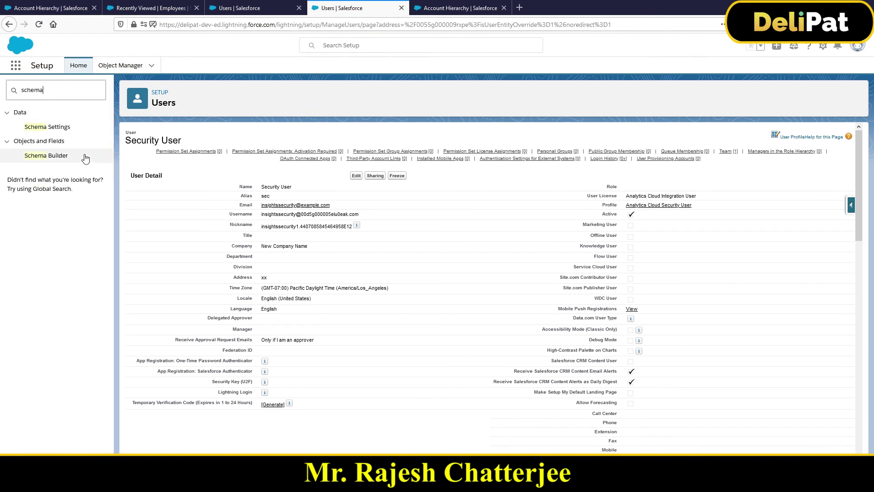
left_click(57, 156)
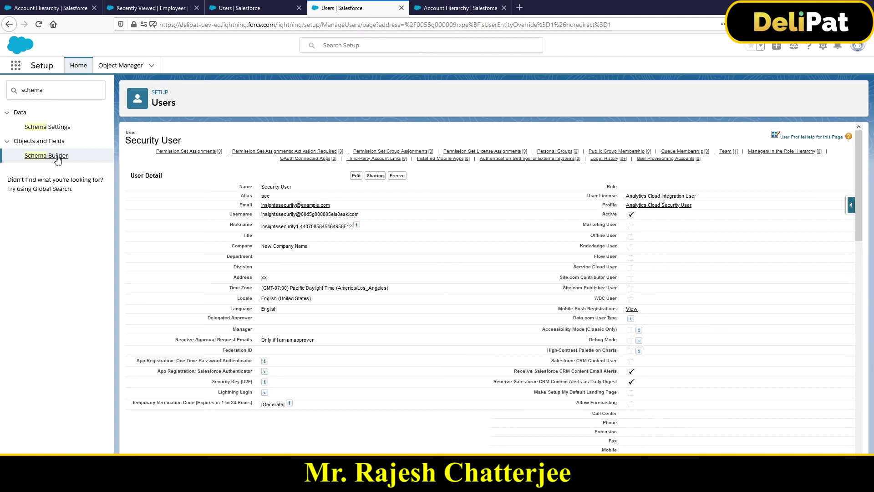
left_click(57, 157)
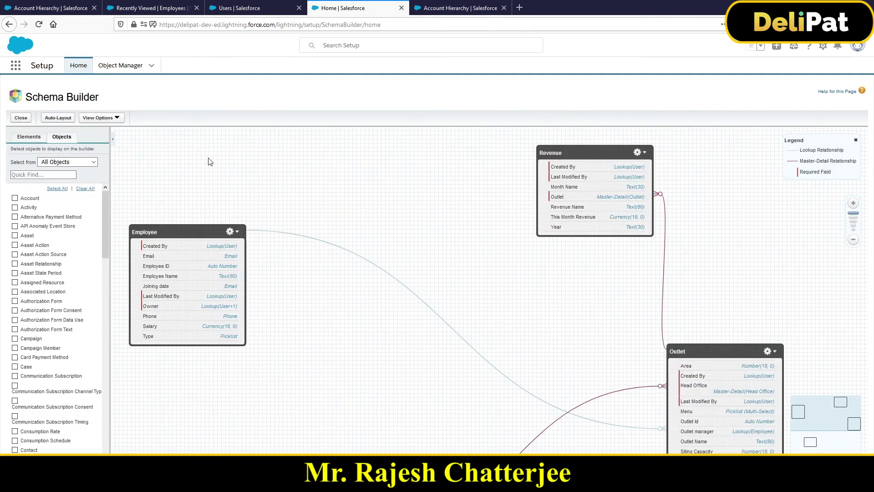
left_click(85, 188)
left_click(55, 174)
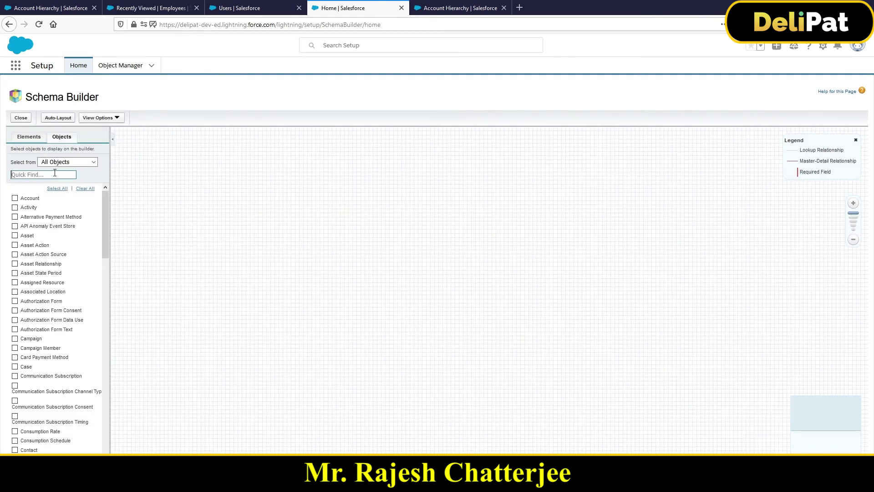
type("acco")
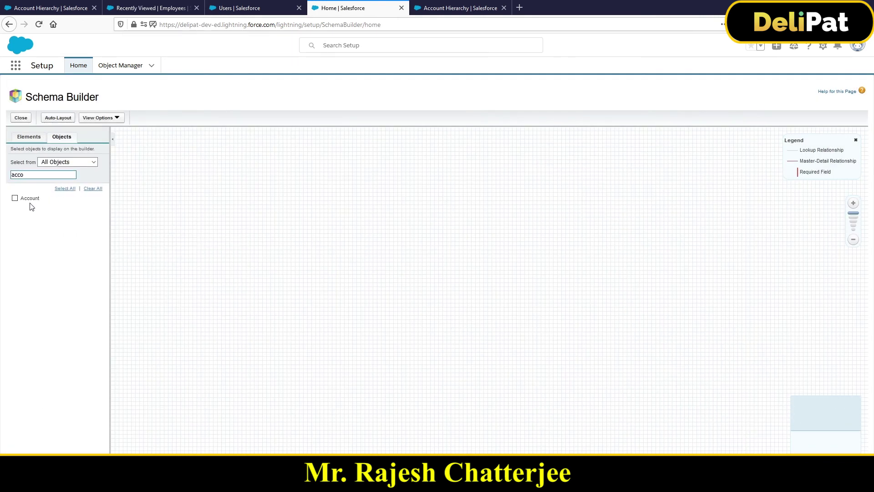
left_click(29, 198)
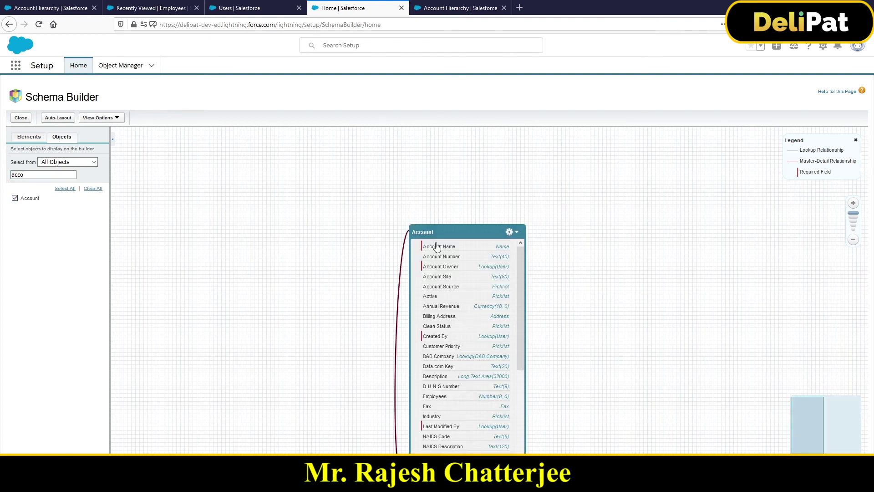
left_click_drag(447, 233, 438, 189)
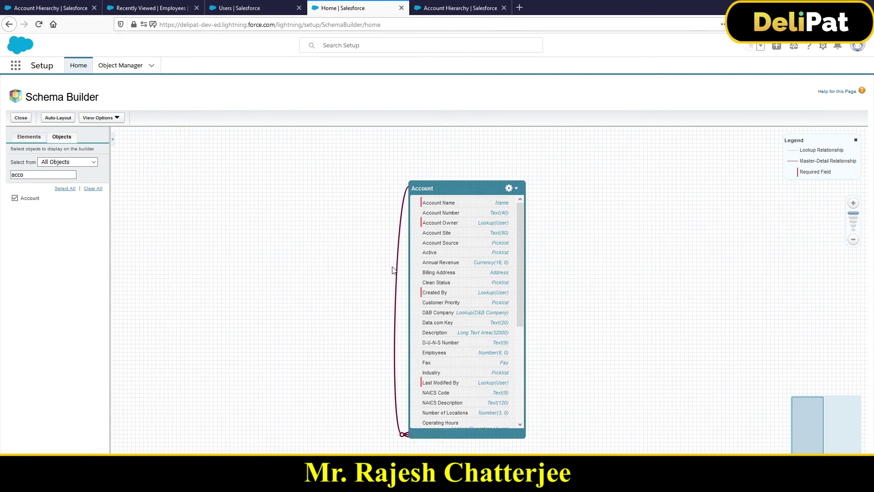
mouse_move(398, 272)
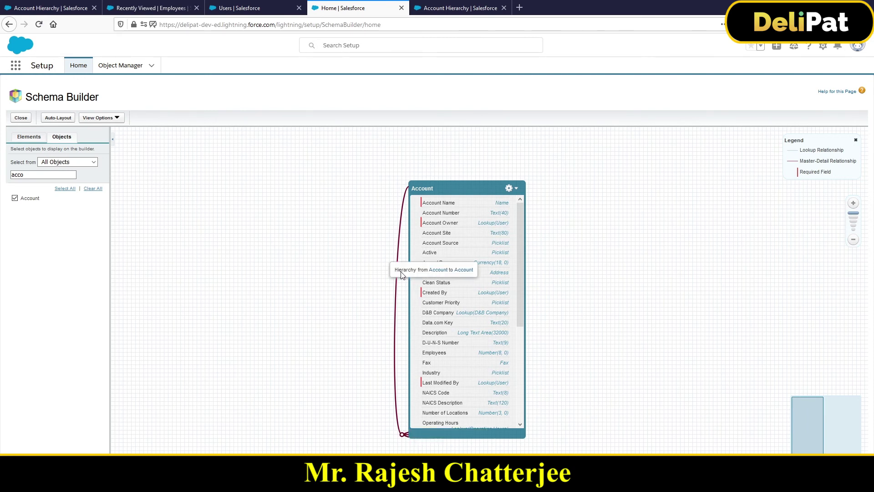
left_click(464, 270)
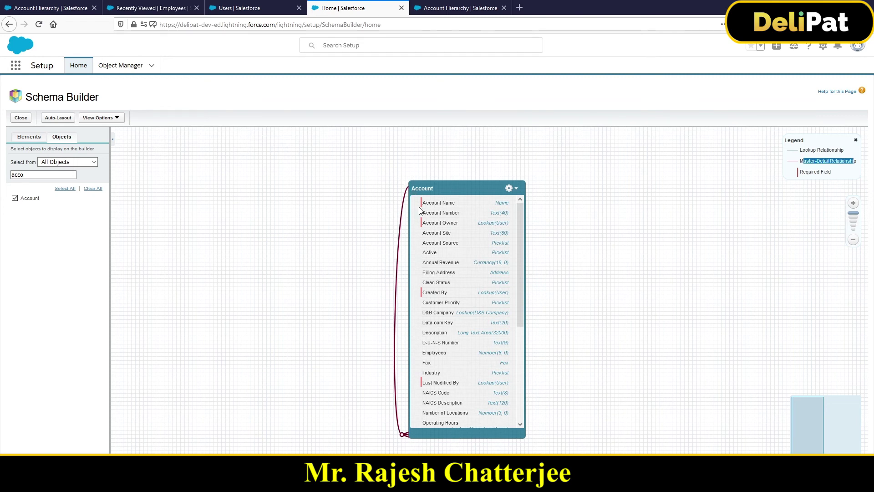
mouse_move(404, 426)
mouse_move(391, 325)
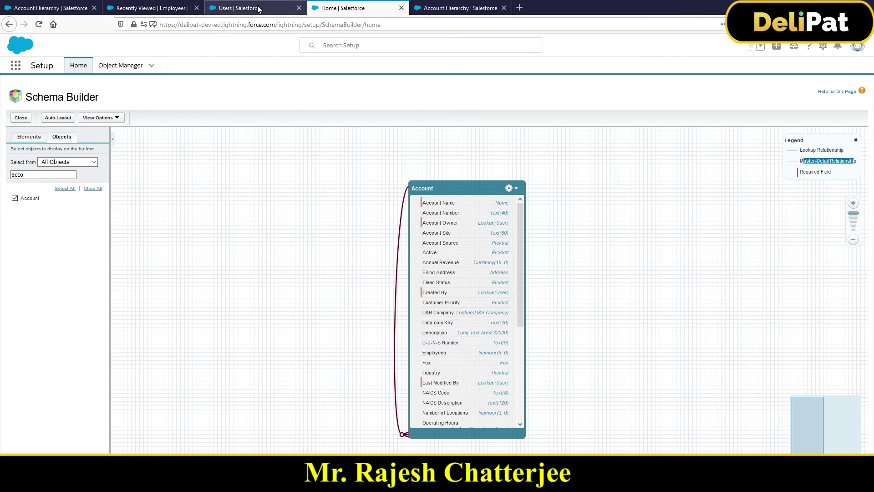
left_click(237, 13)
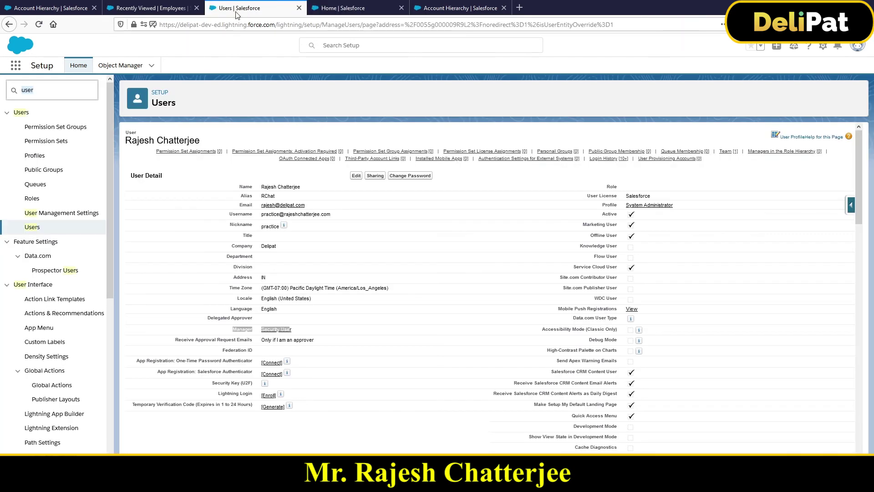
left_click(111, 70)
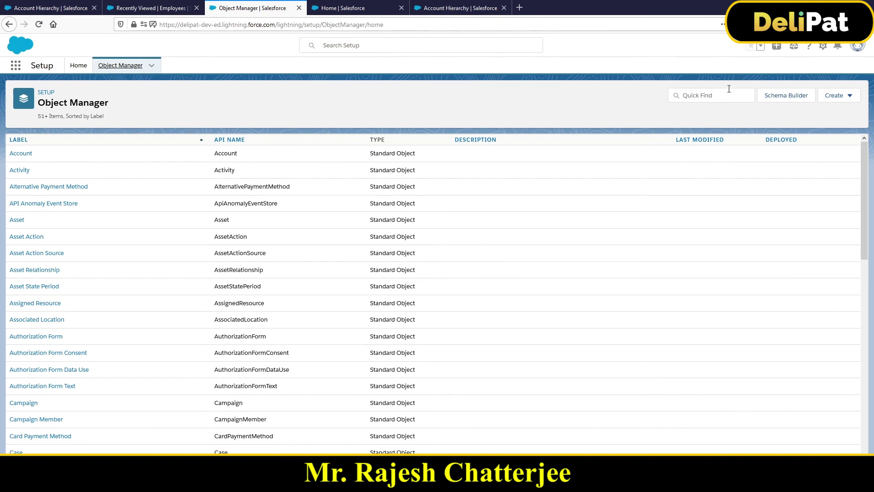
left_click(714, 94)
type("acc")
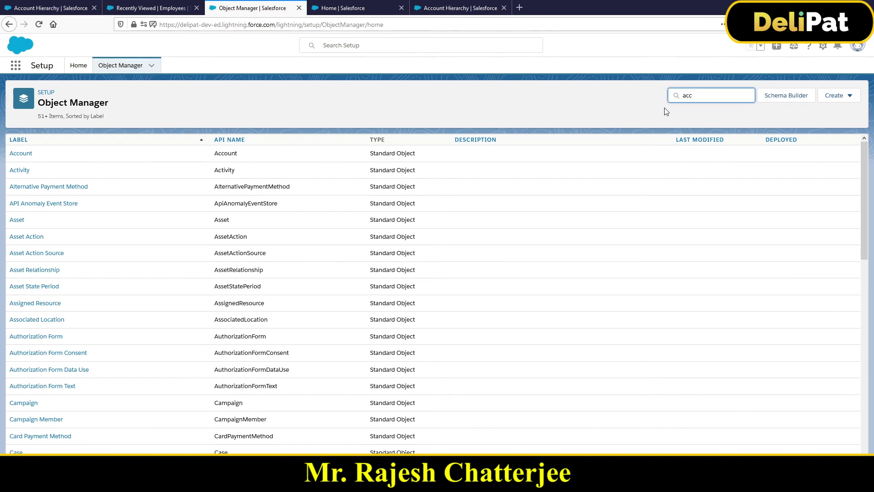
left_click(18, 155)
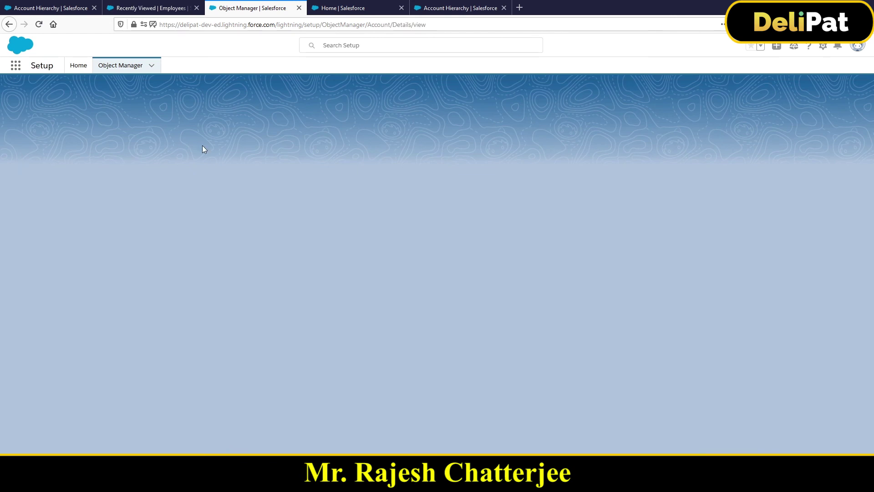
left_click(82, 156)
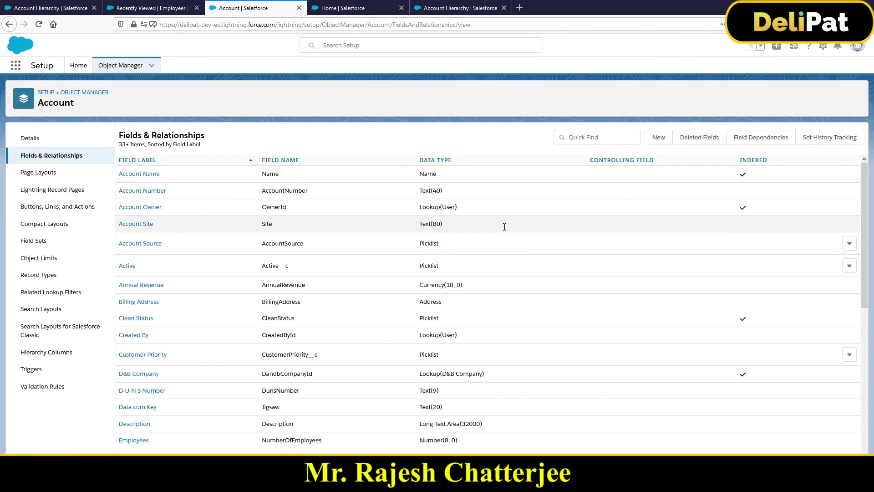
left_click(592, 137)
type("par")
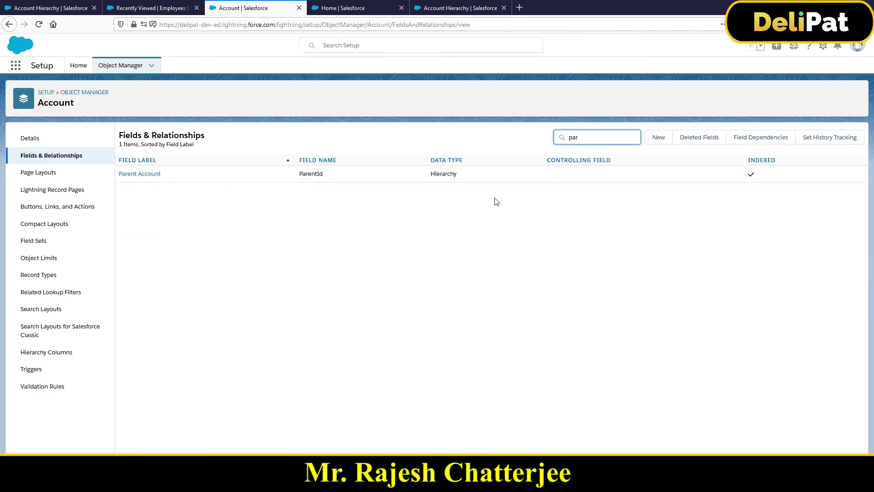
left_click(439, 174)
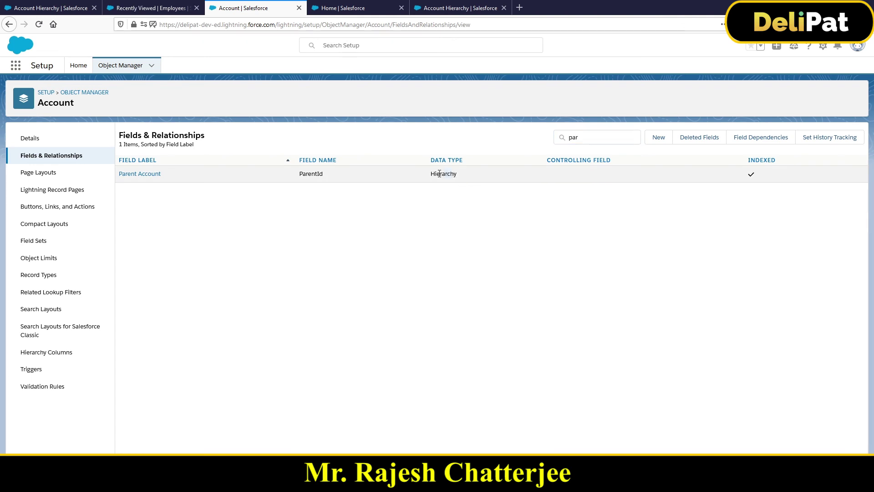
left_click(137, 174)
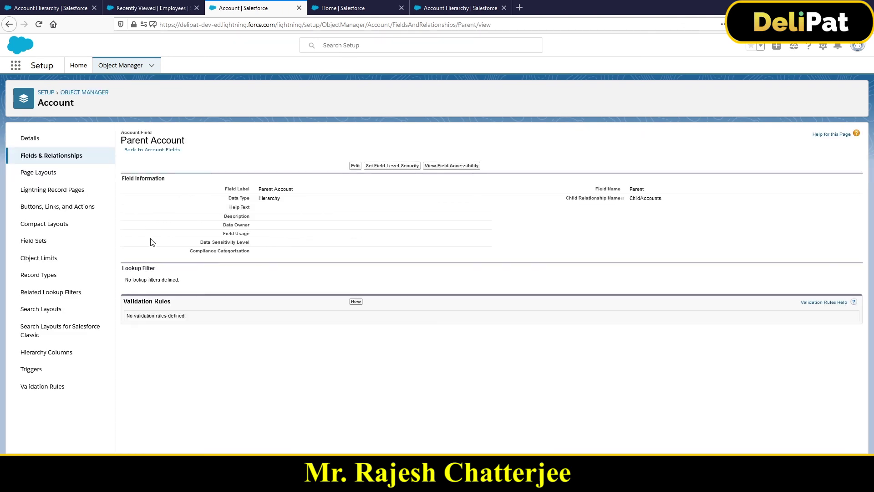
left_click_drag(236, 196, 295, 204)
left_click(378, 9)
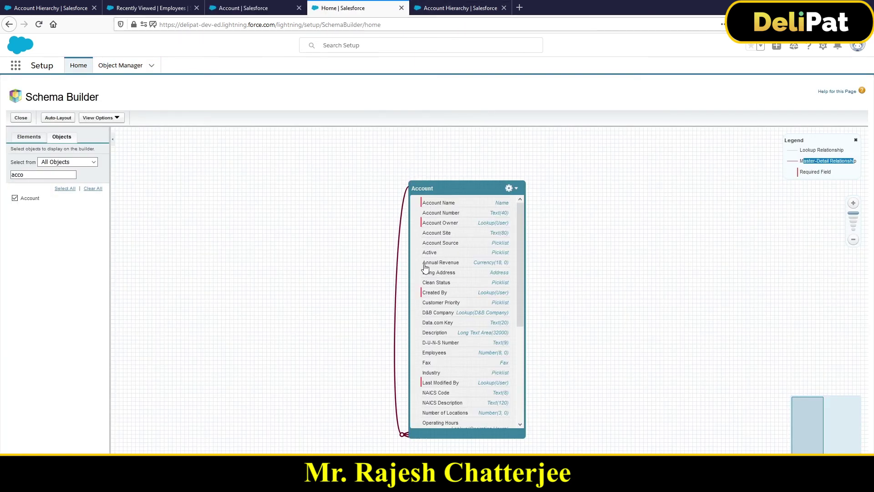
- Add User to the Schema Builder diagram via a 'use' search and remove Account via 'acc'
left_click_drag(32, 175, 1, 180)
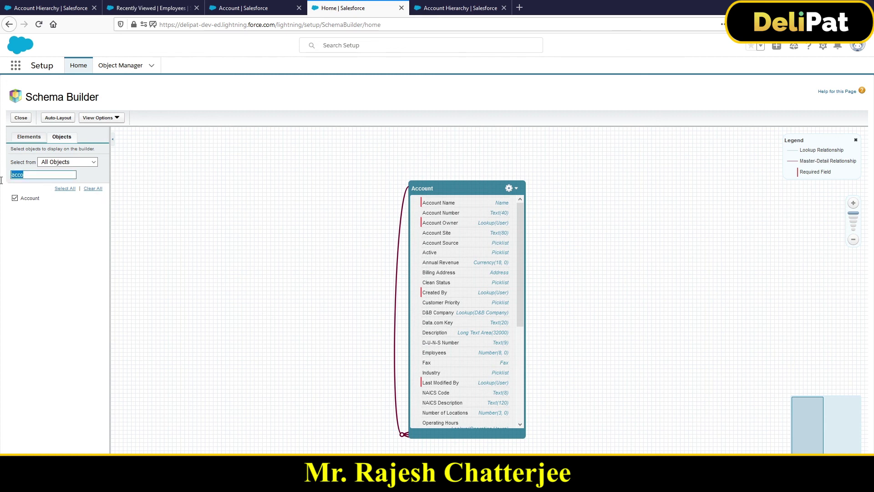
type("use")
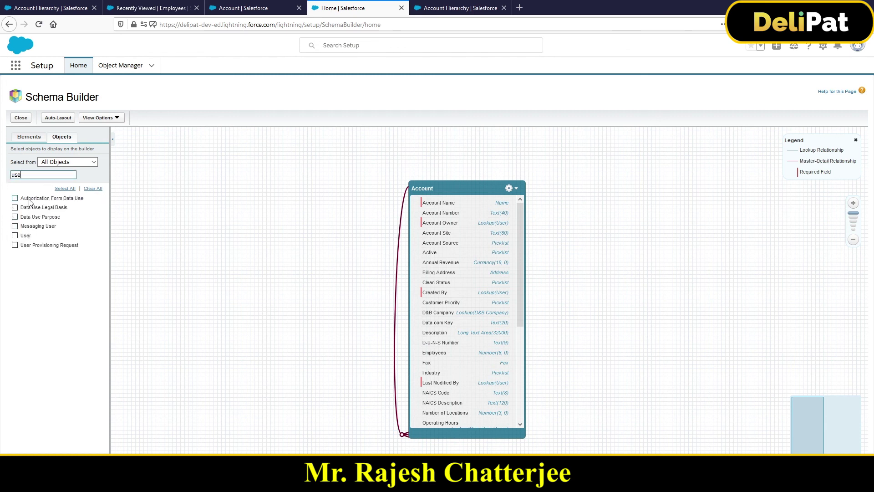
left_click(26, 236)
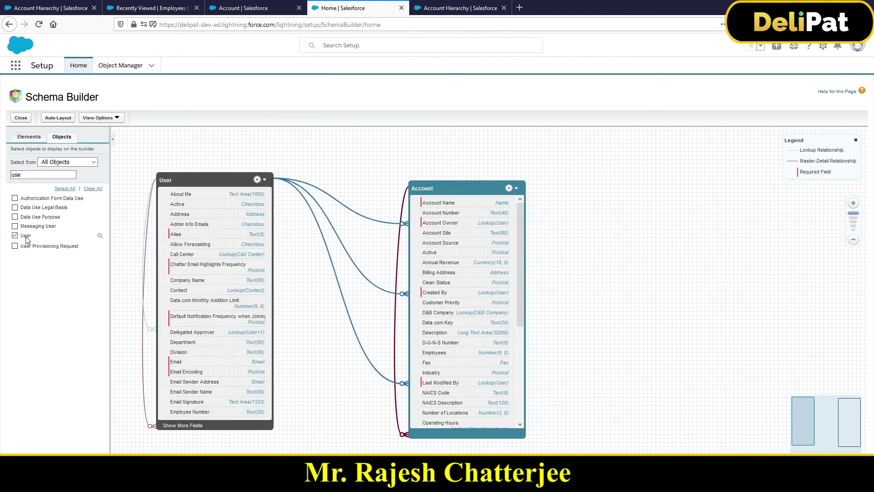
left_click_drag(436, 188, 489, 186)
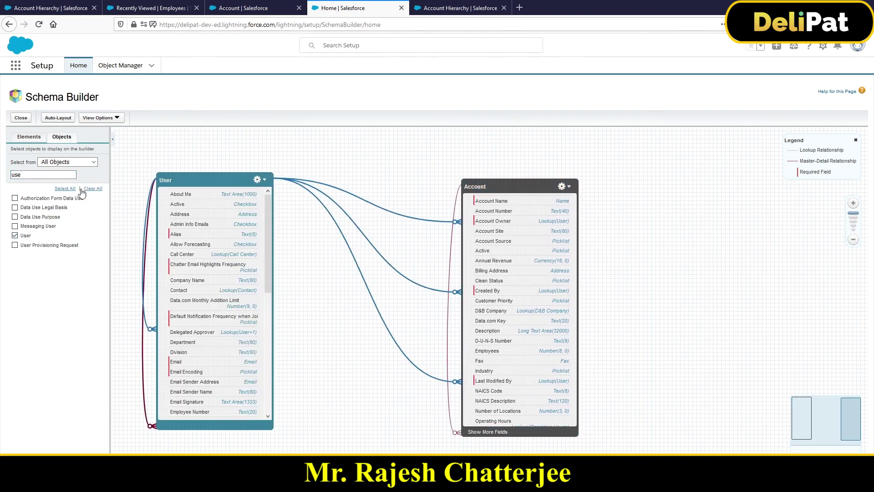
key("ctrl+a")
type("acc")
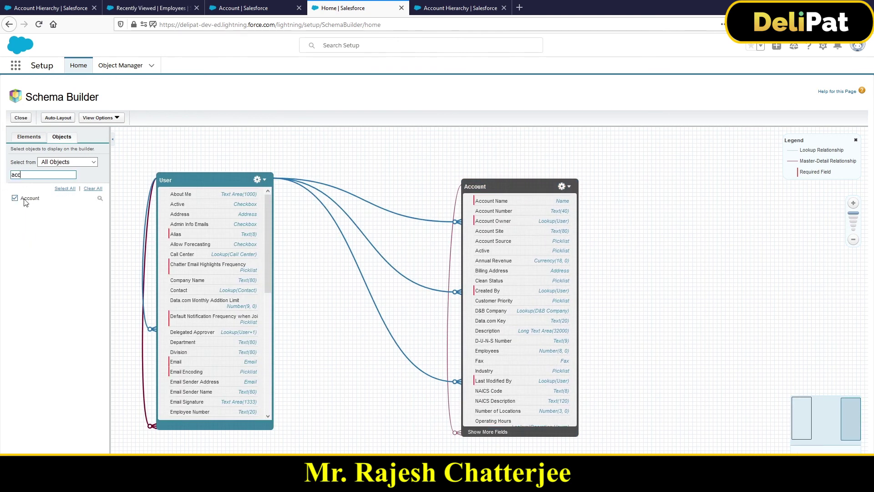
left_click(24, 199)
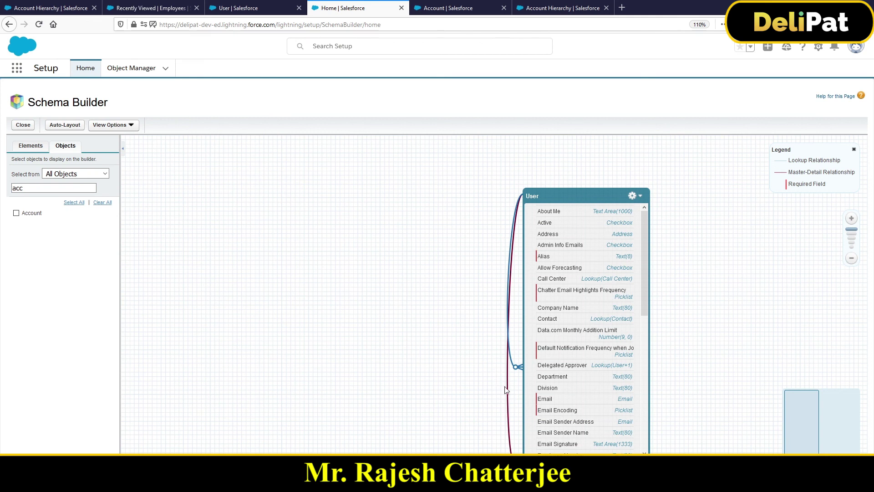
mouse_move(509, 391)
- Highlight User's Manager (ManagerId) Hierarchy field, revisit the Account fields, then switch to the Notepad notes
left_click(251, 7)
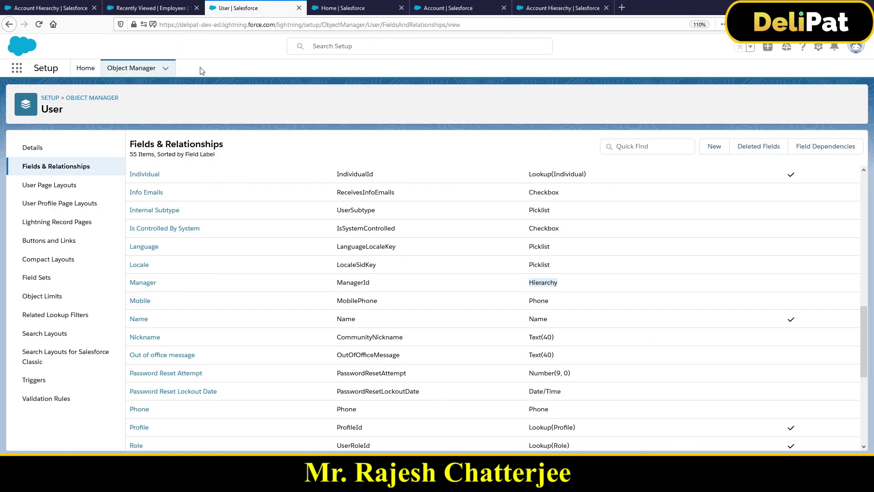
double_click(142, 282)
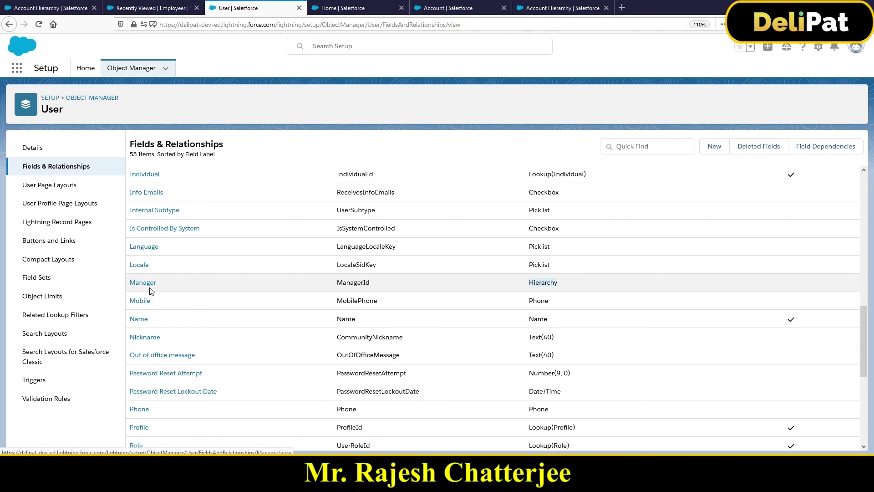
left_click(428, 8)
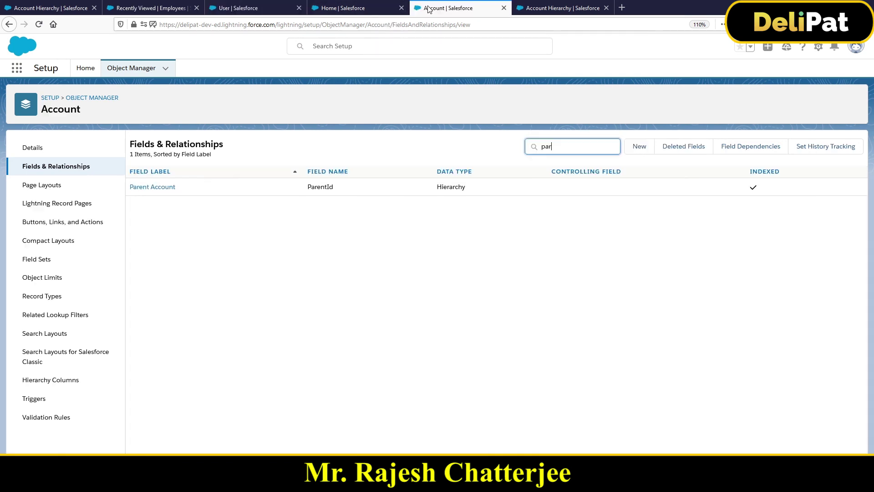
left_click(378, 9)
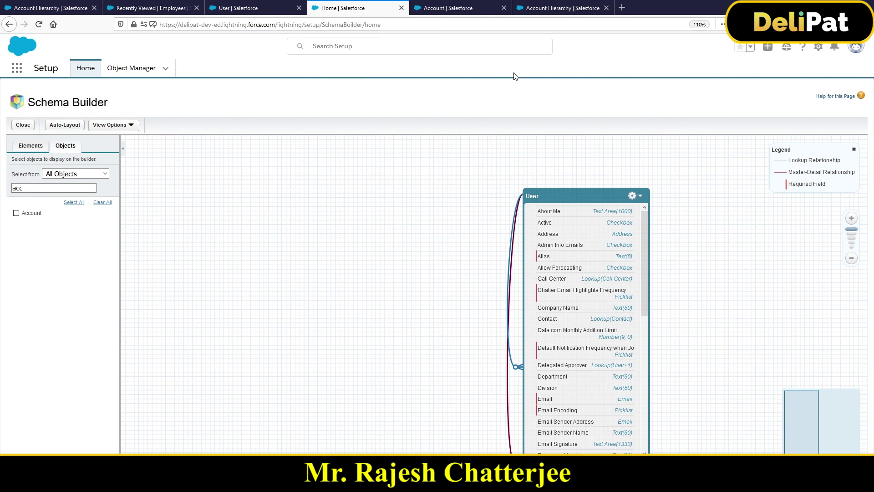
left_click(453, 9)
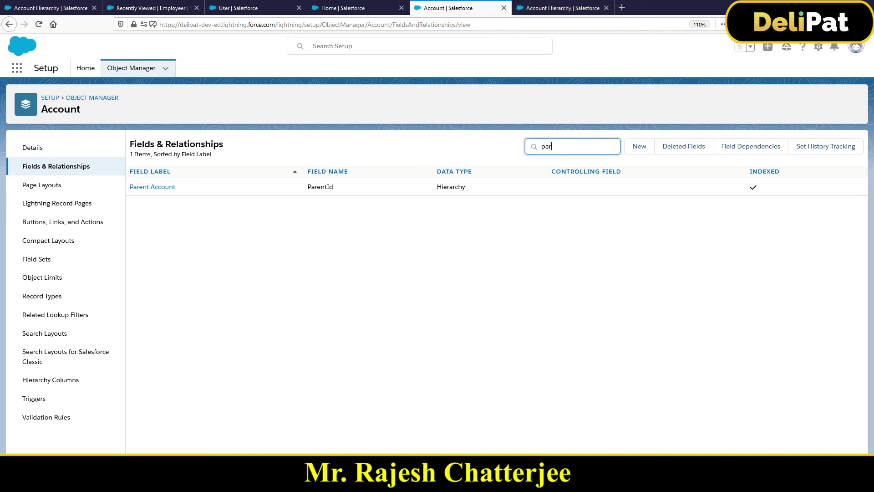
key("alt+Tab")
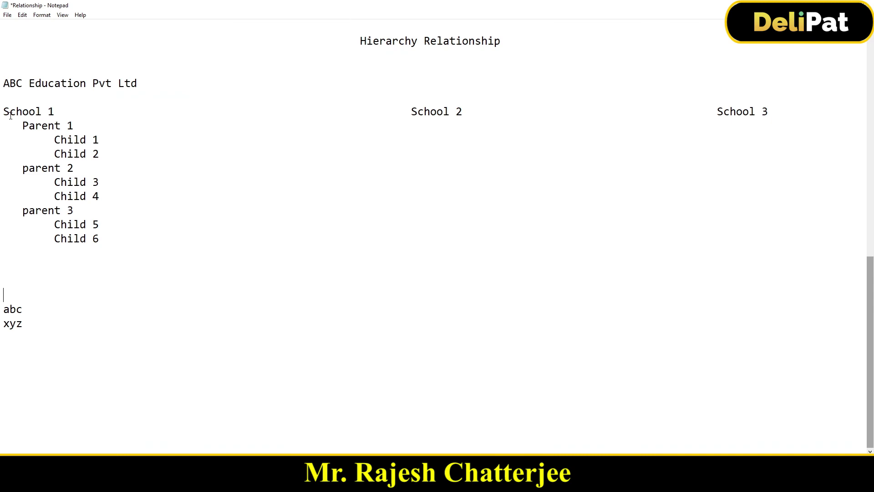